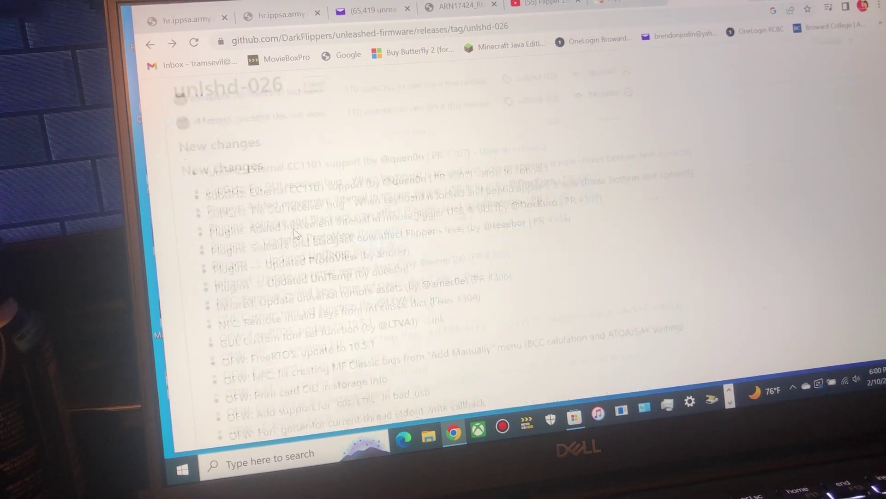
{"action": "scroll", "coordinate": [296, 234], "scroll_direction": "down", "scroll_amount": 1}
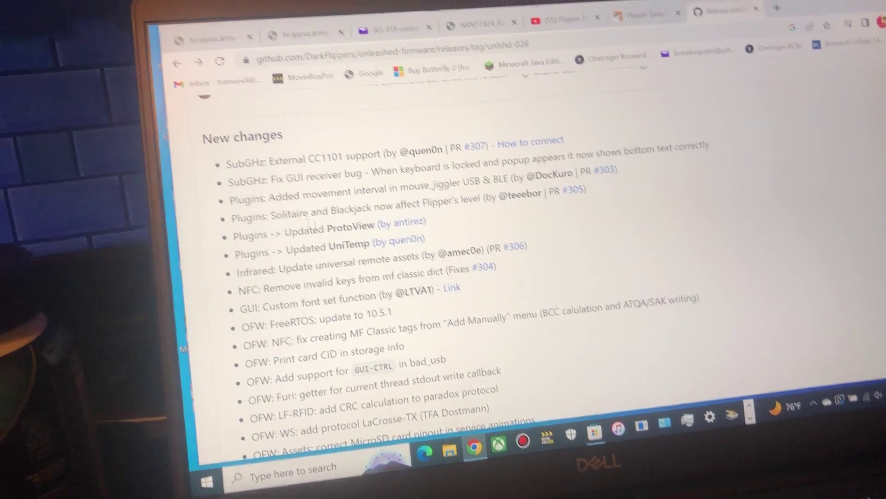
{"action": "scroll", "coordinate": [362, 247], "scroll_direction": "down", "scroll_amount": 3}
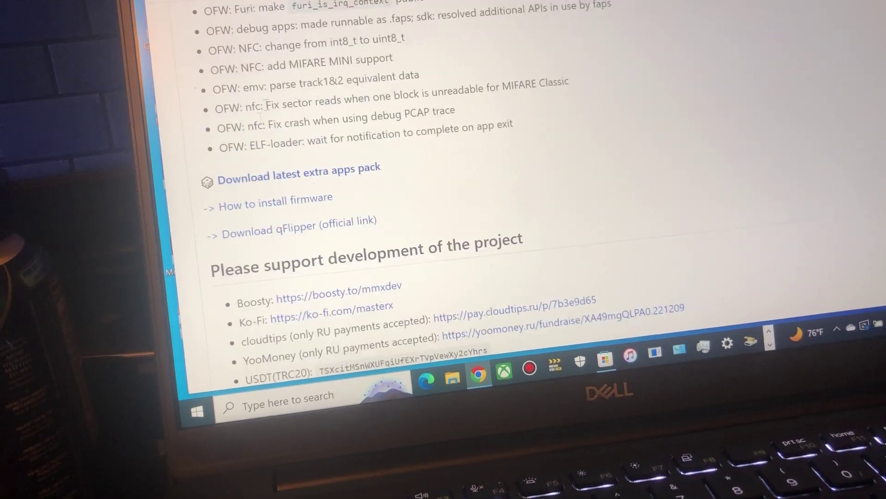
{"action": "scroll", "coordinate": [367, 184], "scroll_direction": "down", "scroll_amount": 5}
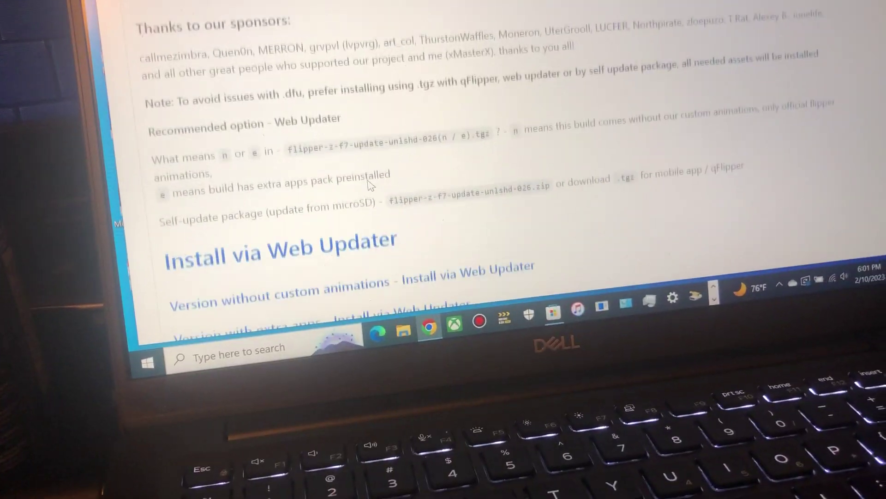
{"action": "scroll", "coordinate": [367, 184], "scroll_direction": "down", "scroll_amount": 3}
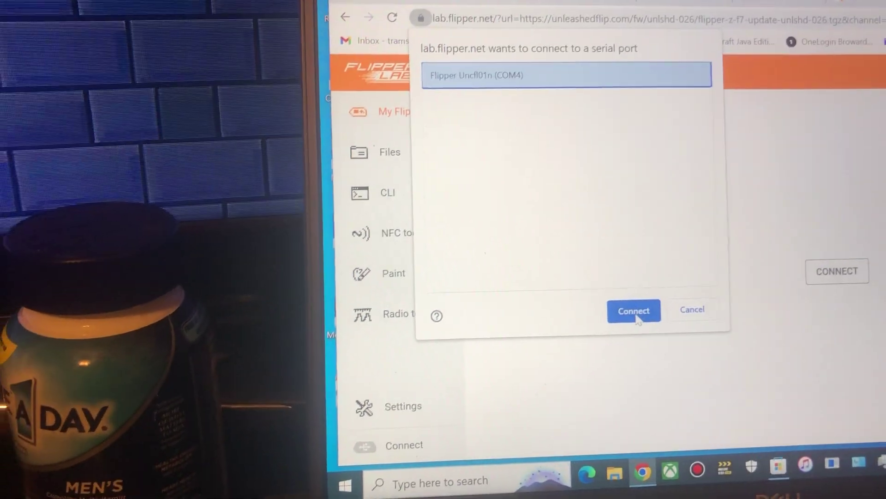
Step: Connect the Flipper over its COM port, keeping release-cfw unlshd-026 as the firmware
{"action": "left_click", "coordinate": [615, 324]}
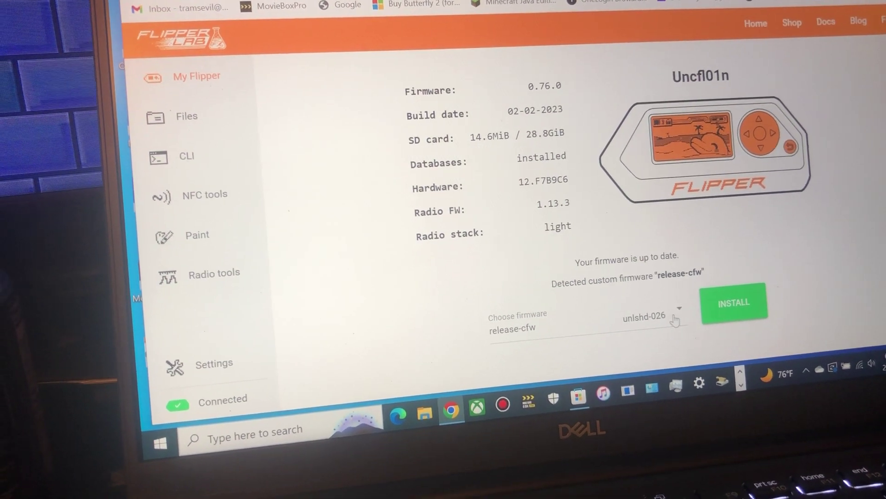
{"action": "left_click", "coordinate": [676, 320]}
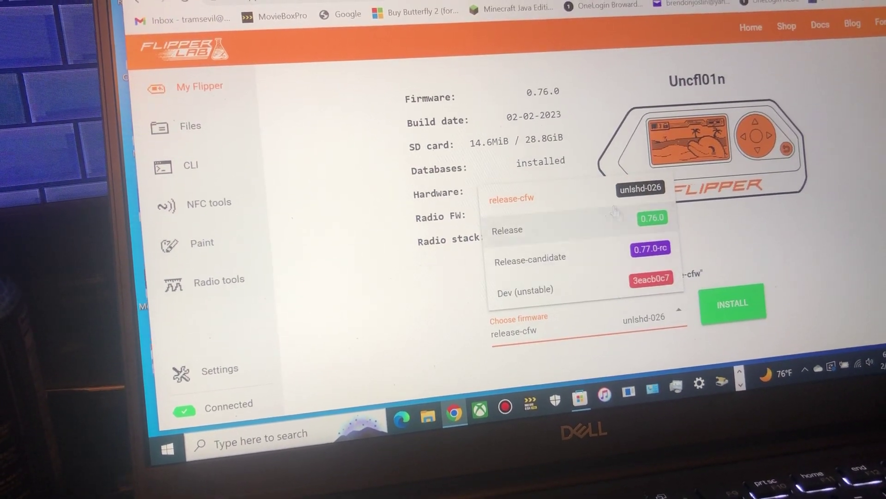
{"action": "left_click", "coordinate": [422, 331]}
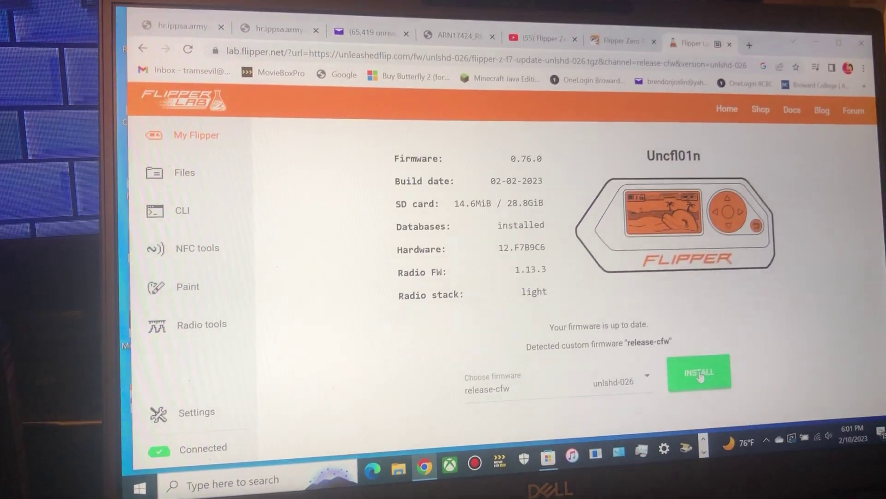
Step: Install the unlshd-026 firmware onto the connected Flipper with the INSTALL button
{"action": "left_click", "coordinate": [724, 313]}
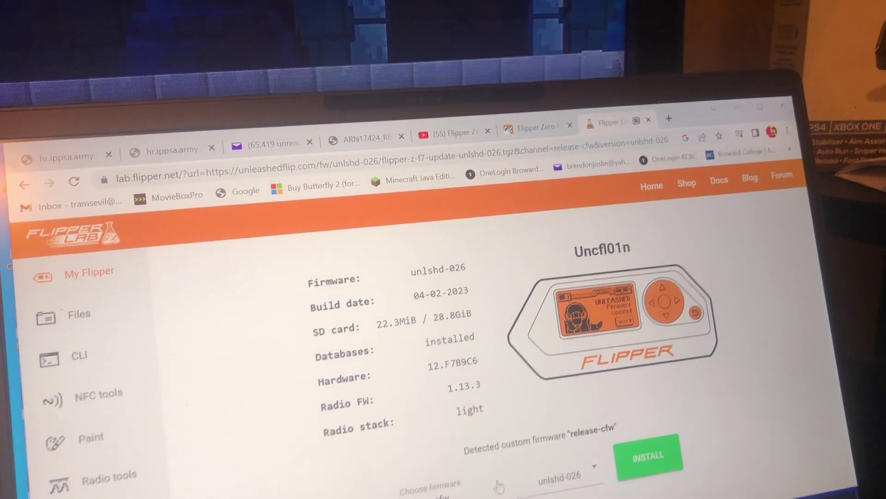
{"action": "left_click", "coordinate": [498, 484]}
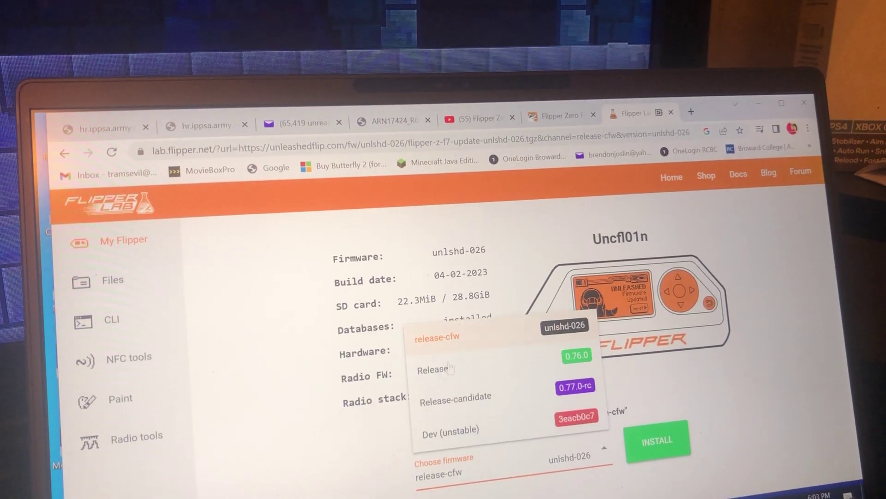